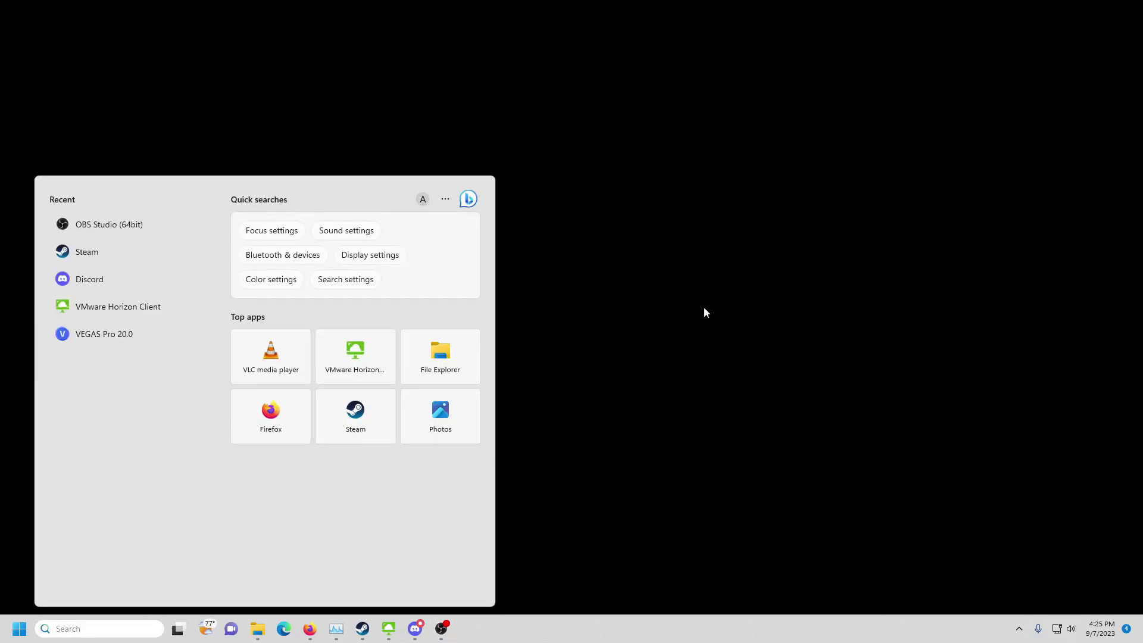
text(%)
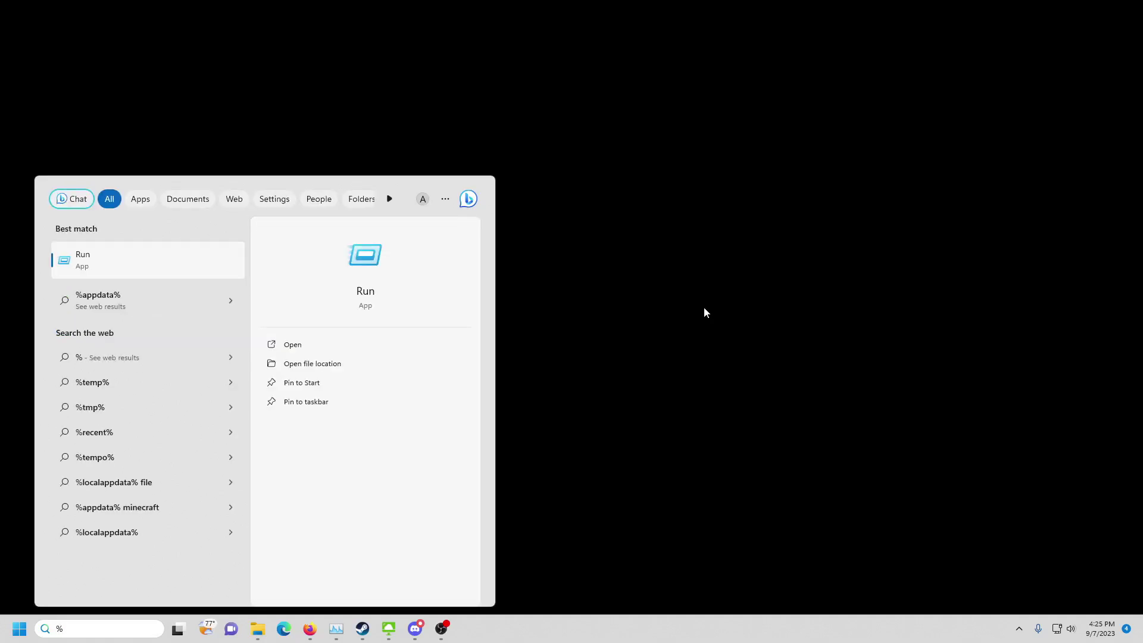
text(appd)
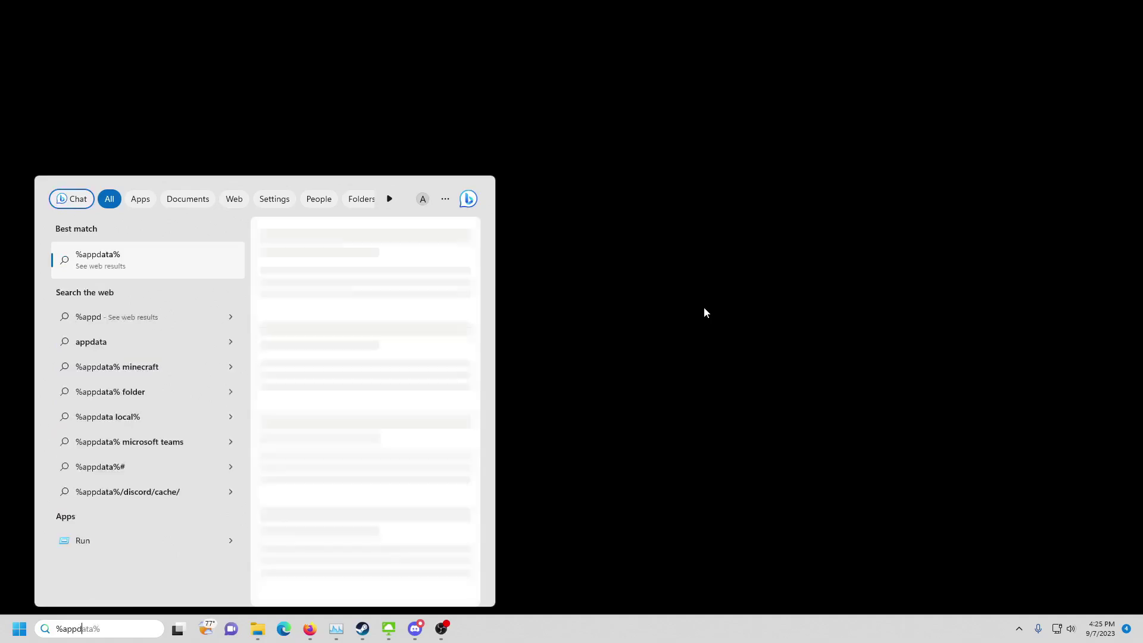
text(ata%)
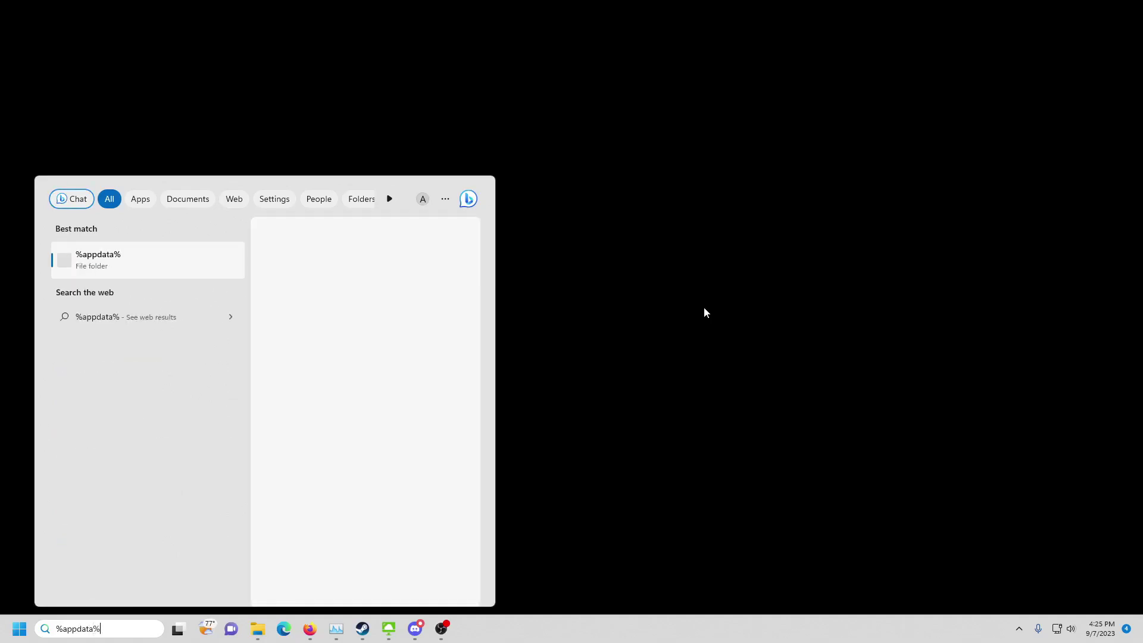
- Open the %appdata% best-match result to reach the AppData Roaming folder
click(145, 268)
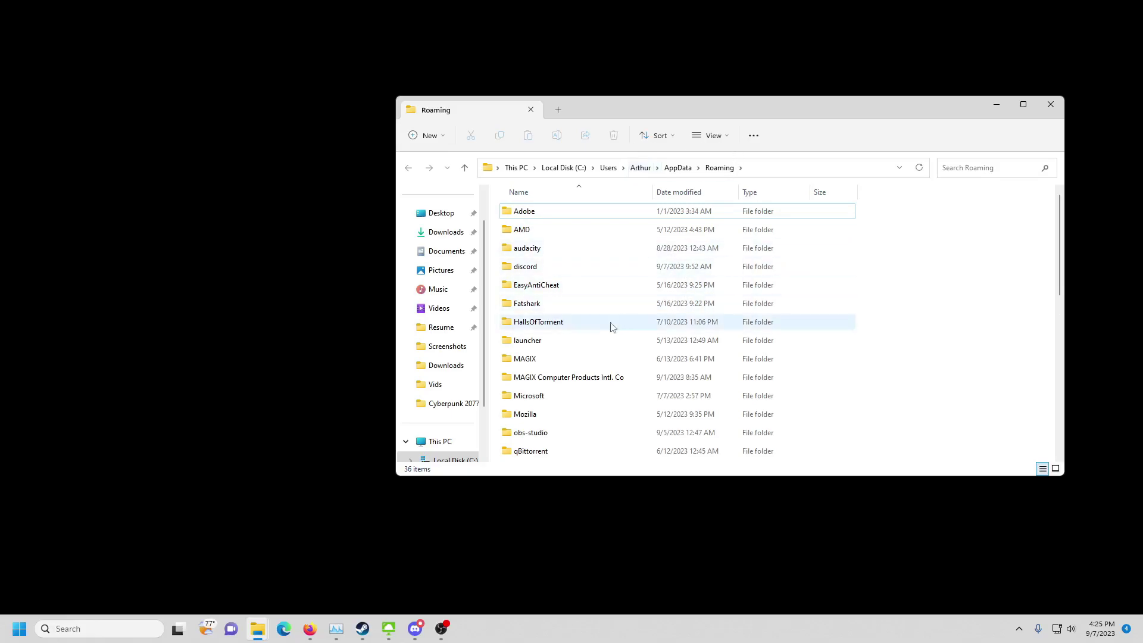
scroll(614, 342, down, 1)
scroll(615, 342, down, 1)
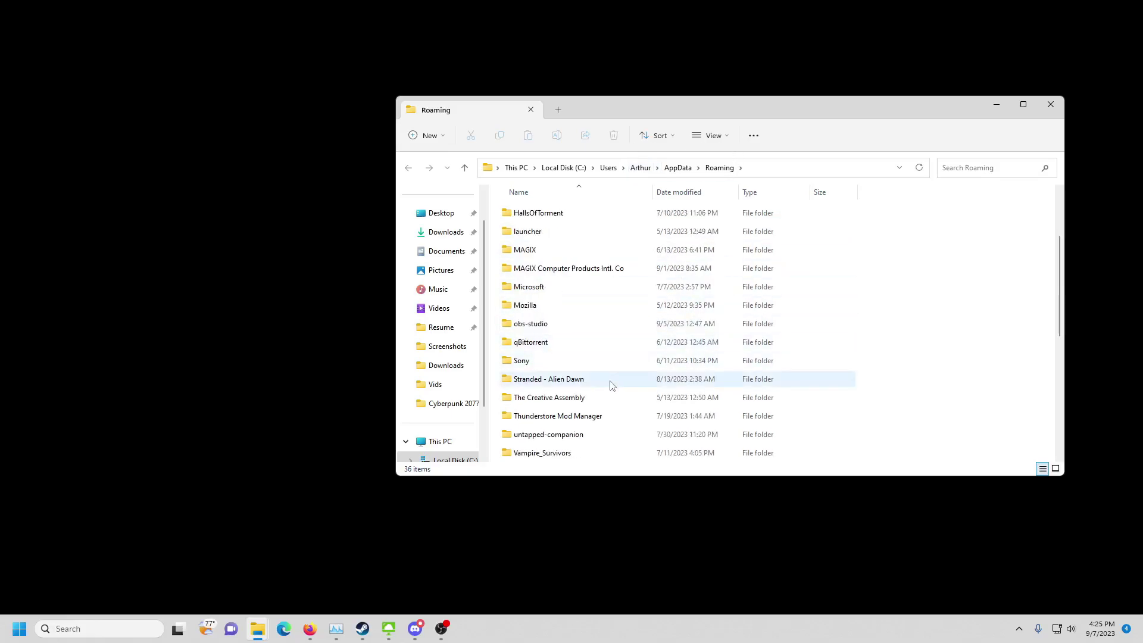
- Browse to The Creative Assembly > Warhammer3 > scripts folder
double_click(605, 397)
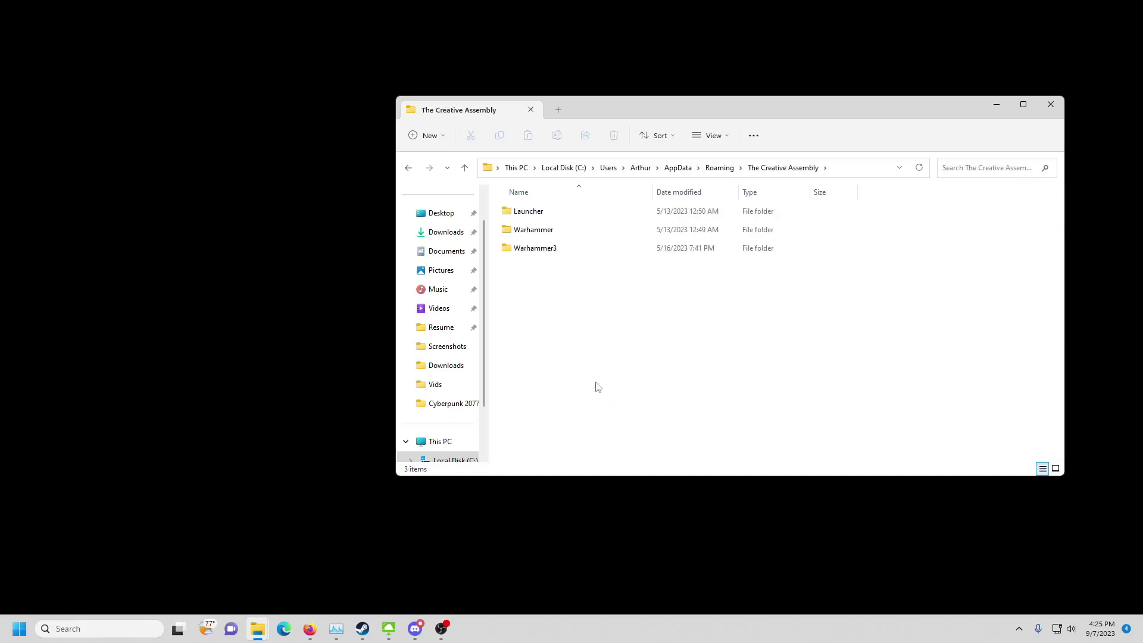
double_click(569, 247)
scroll(593, 302, down, 1)
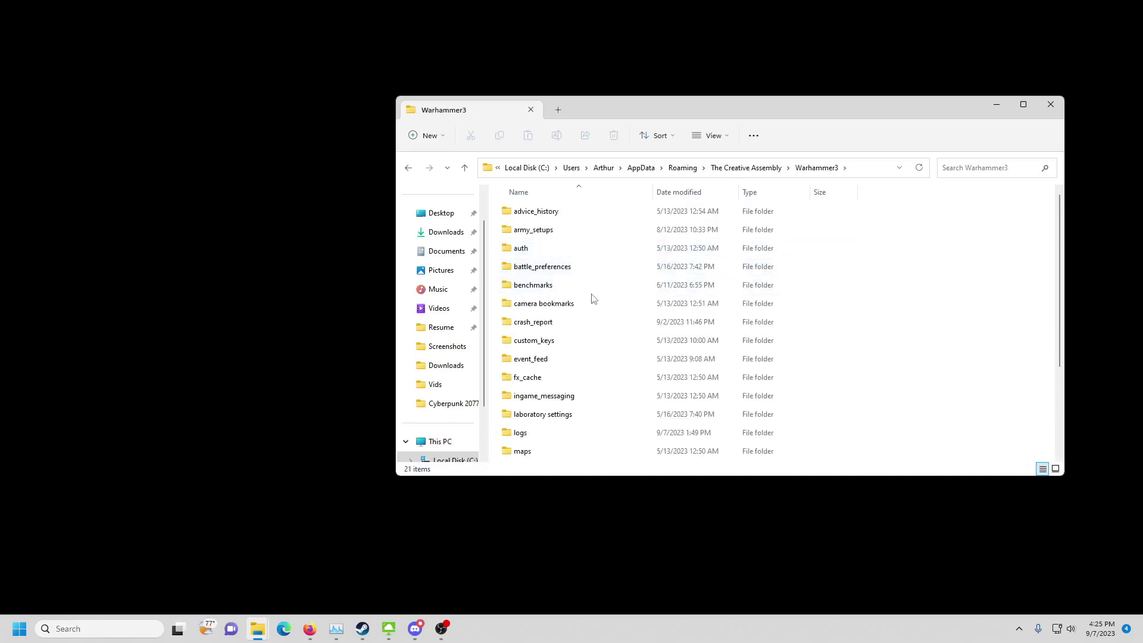
click(543, 341)
scroll(572, 384, down, 1)
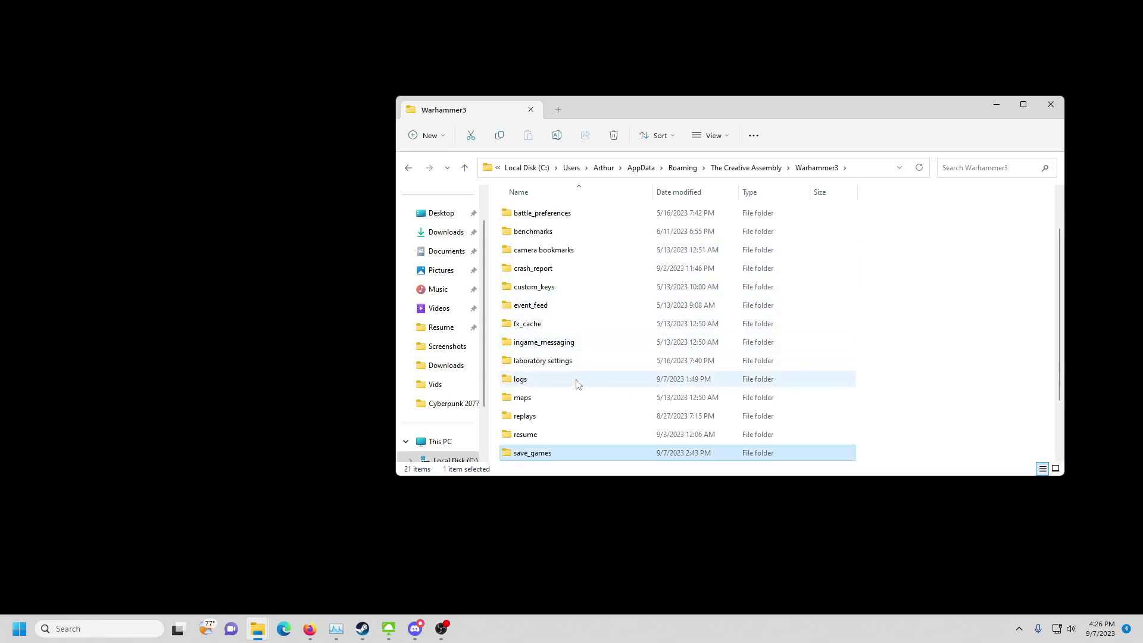
click(552, 398)
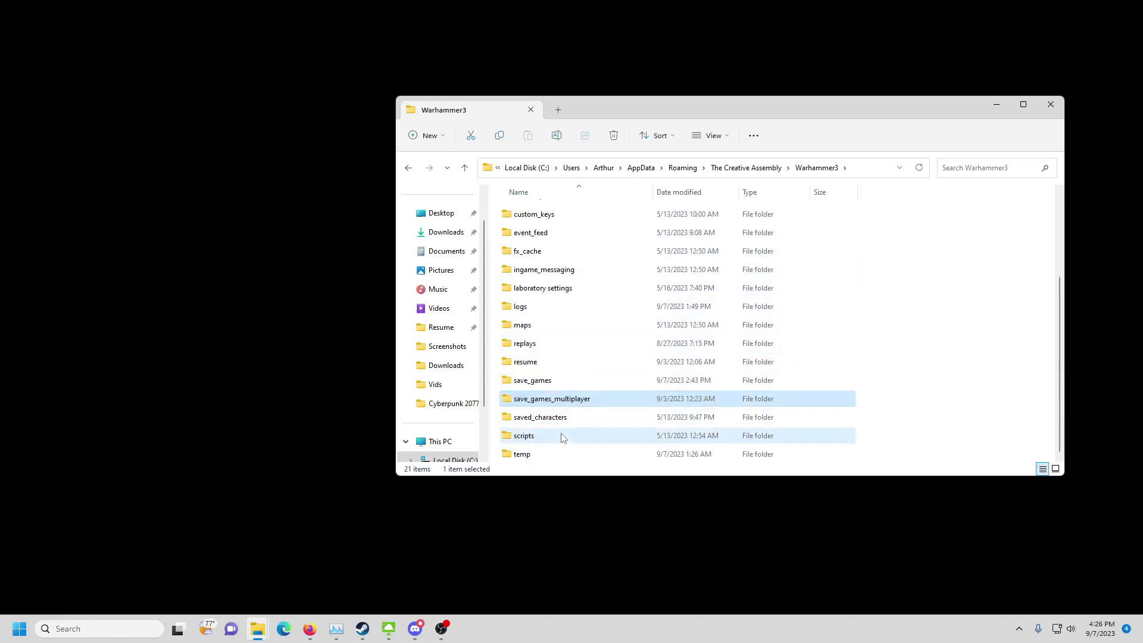
click(561, 436)
double_click(562, 437)
- Open preferences.script in Notepad via Open with
click(553, 230)
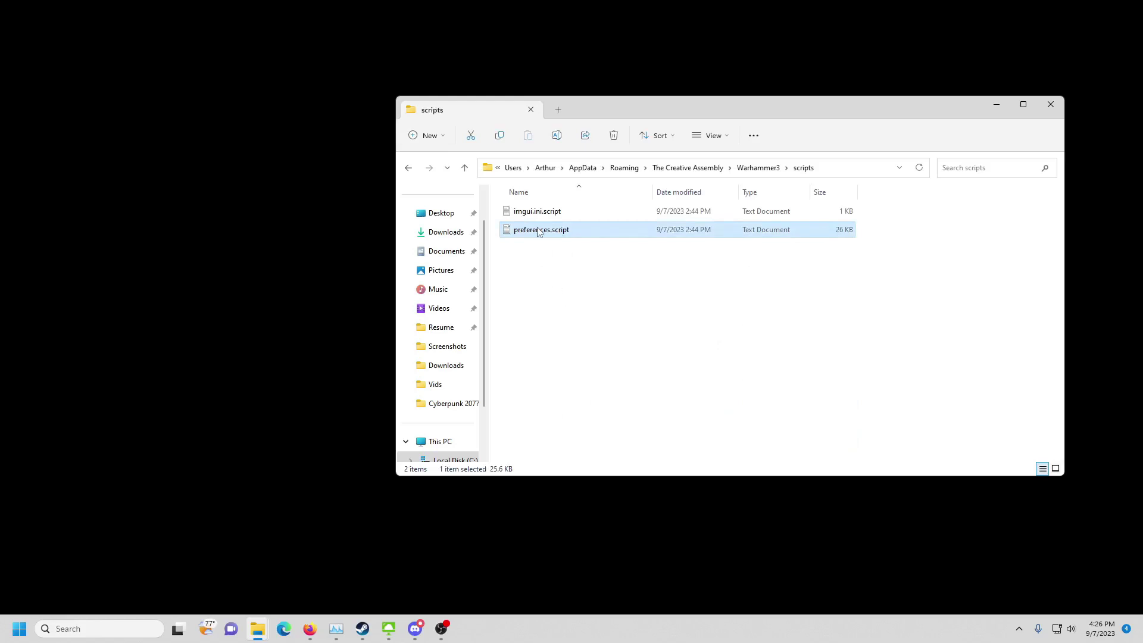
right_click(539, 233)
mouse_move(583, 286)
click(757, 290)
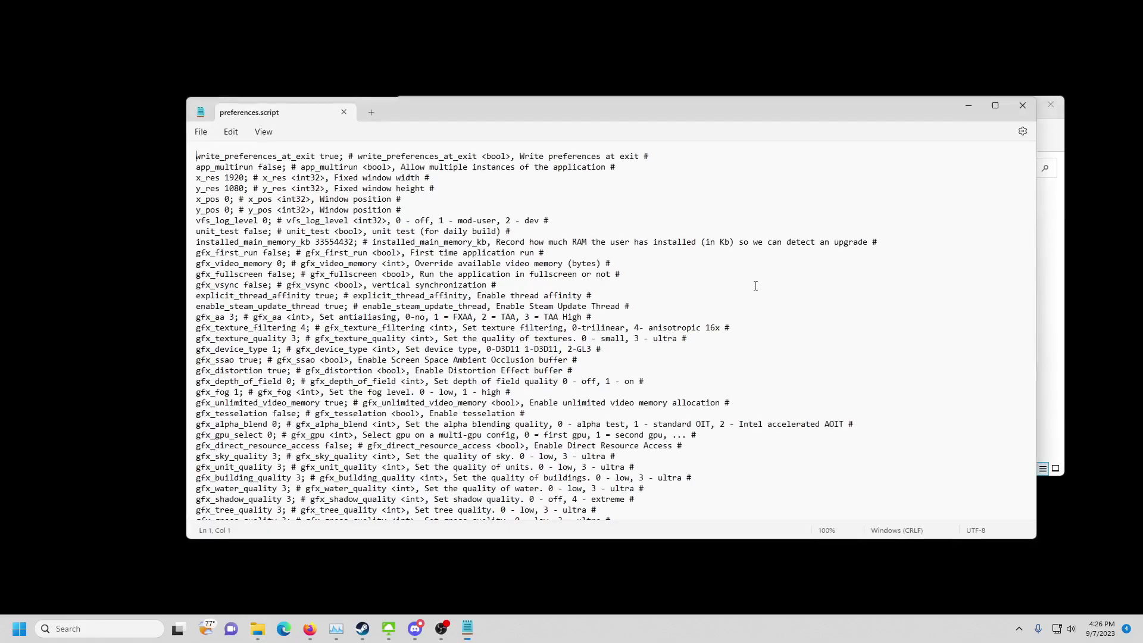
- Find 'default_battle' and select the default_battle_camera_type value 2
key(ctrl+f)
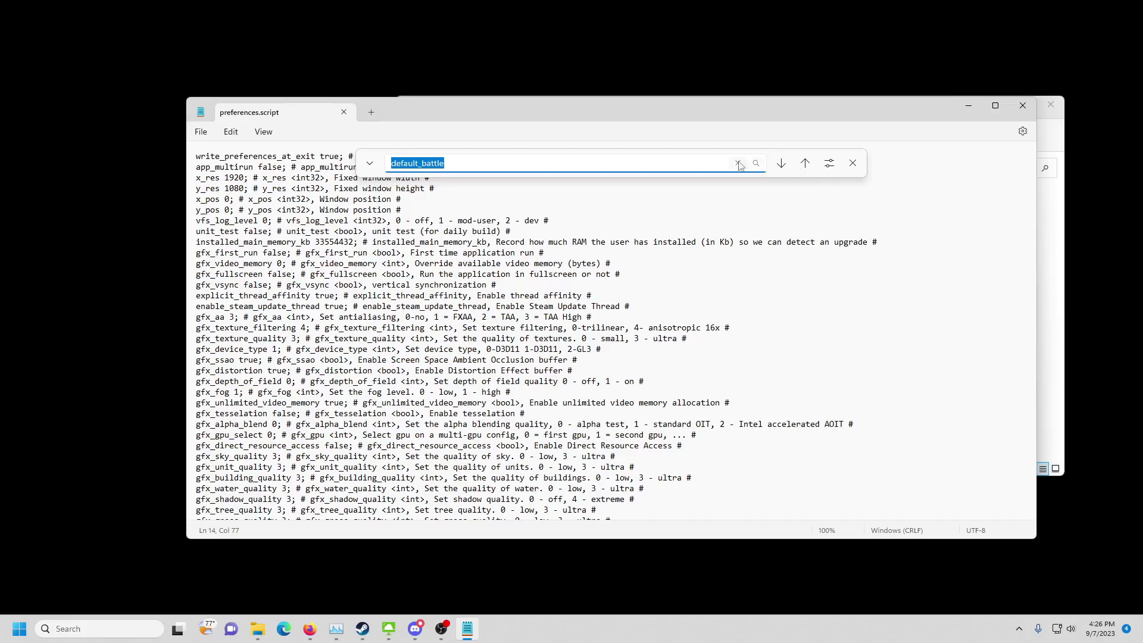
key(Return)
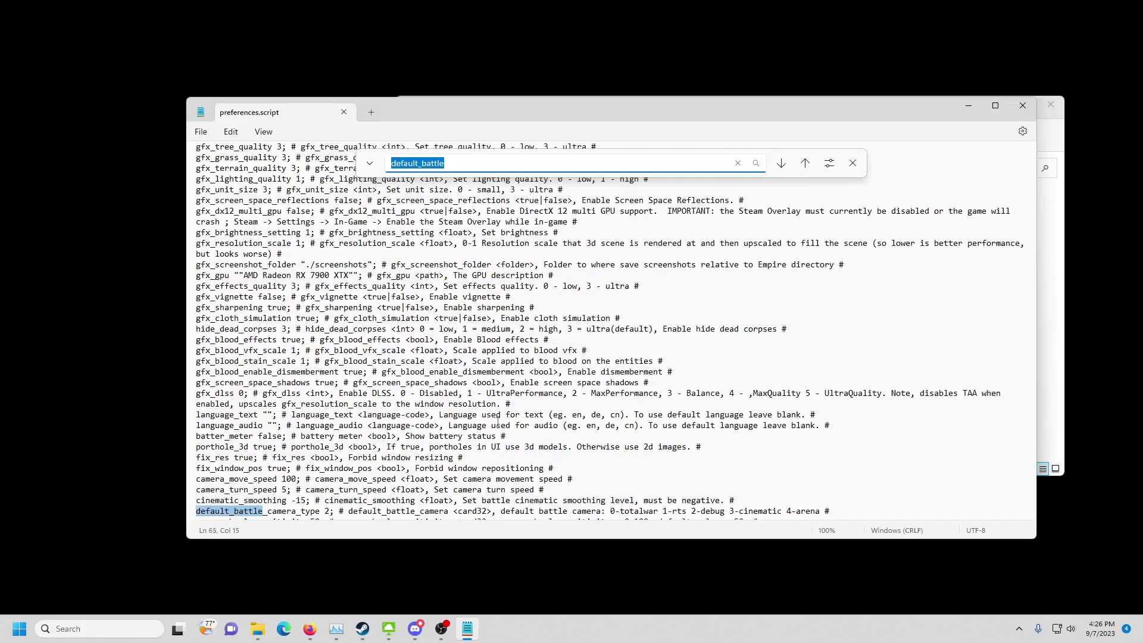
click(482, 445)
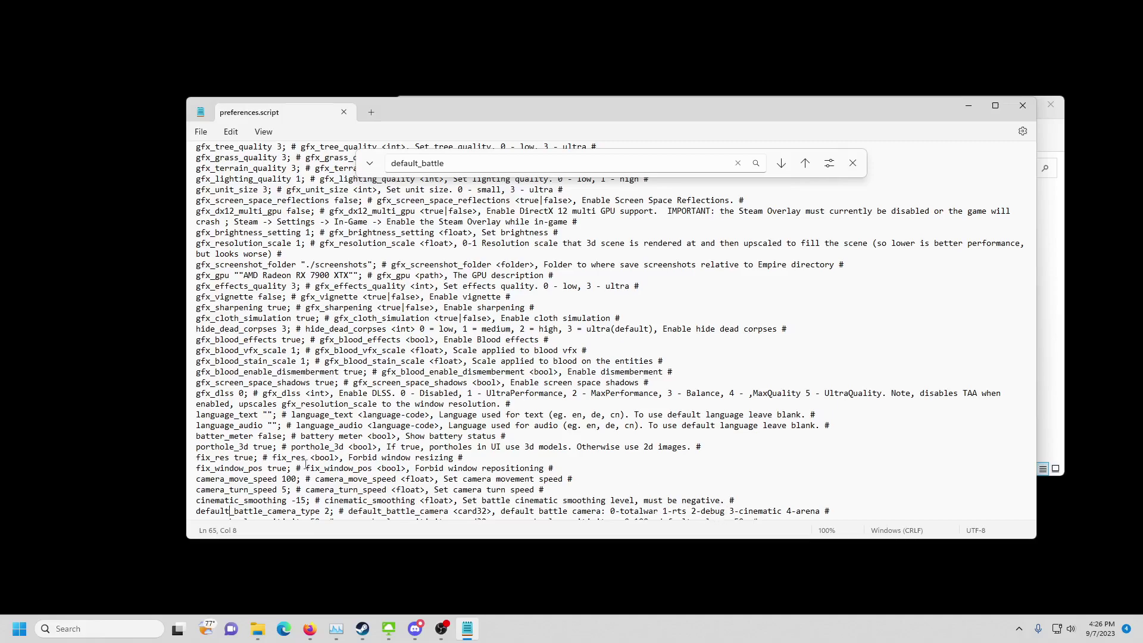
drag(320, 511, 335, 510)
- Keep camera type at 2, dismiss the Find bar, and close Notepad with preferences.script saved
click(325, 511)
click(852, 163)
click(535, 361)
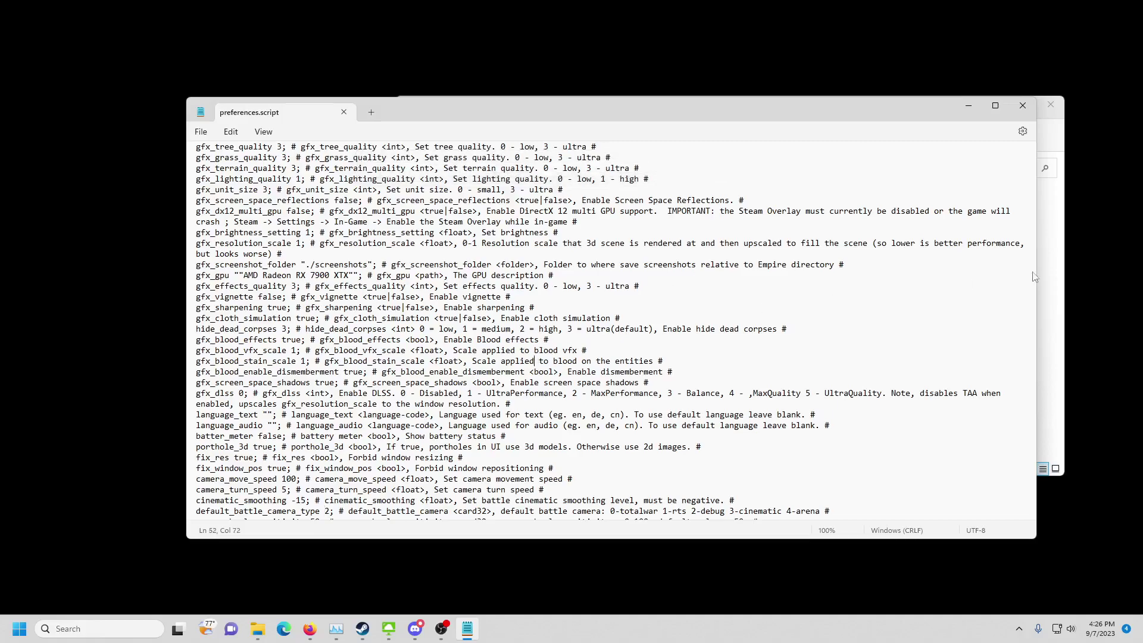
click(1022, 105)
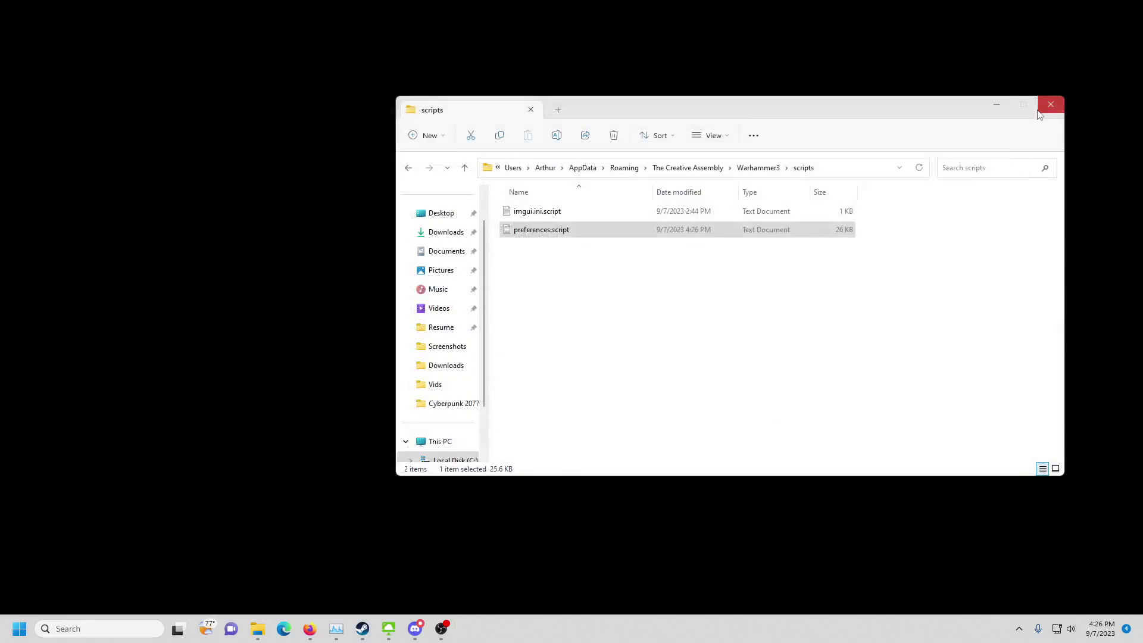
- Close the File Explorer window showing the scripts folder
click(1050, 107)
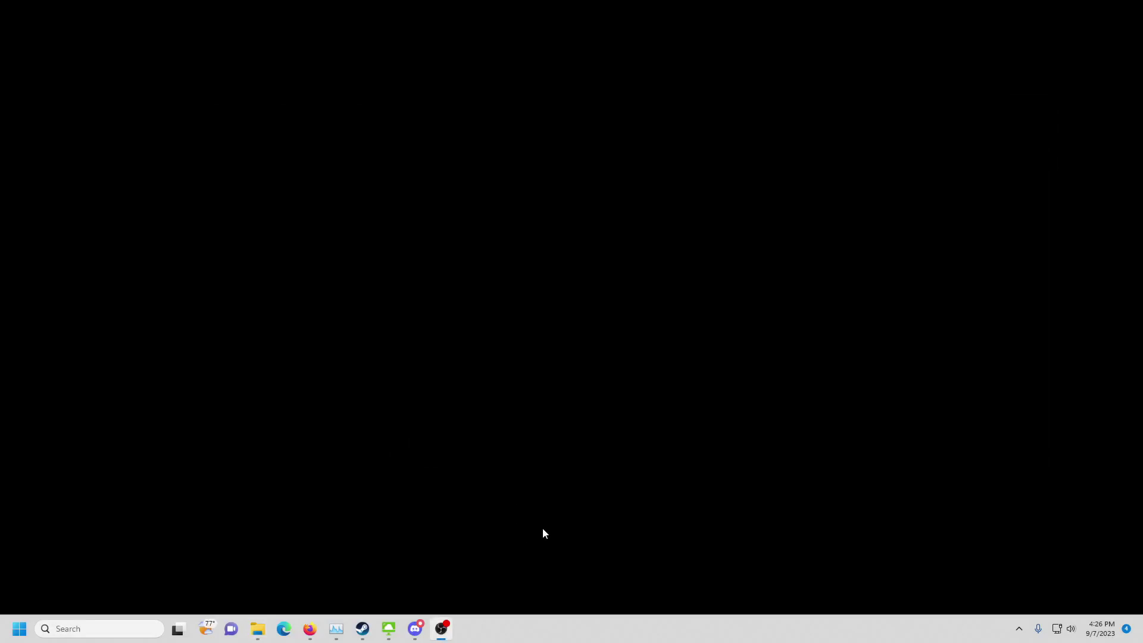